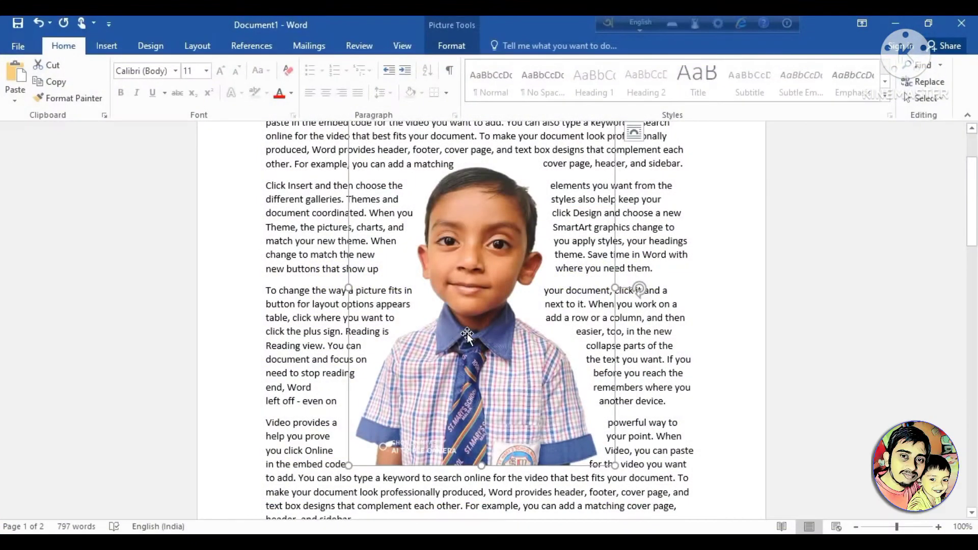
Move the boy's photo slightly within the wrapped text so the paragraphs reflow around it
{"action": "left_click_drag", "start_coordinate": [427, 329], "coordinate": [475, 304]}
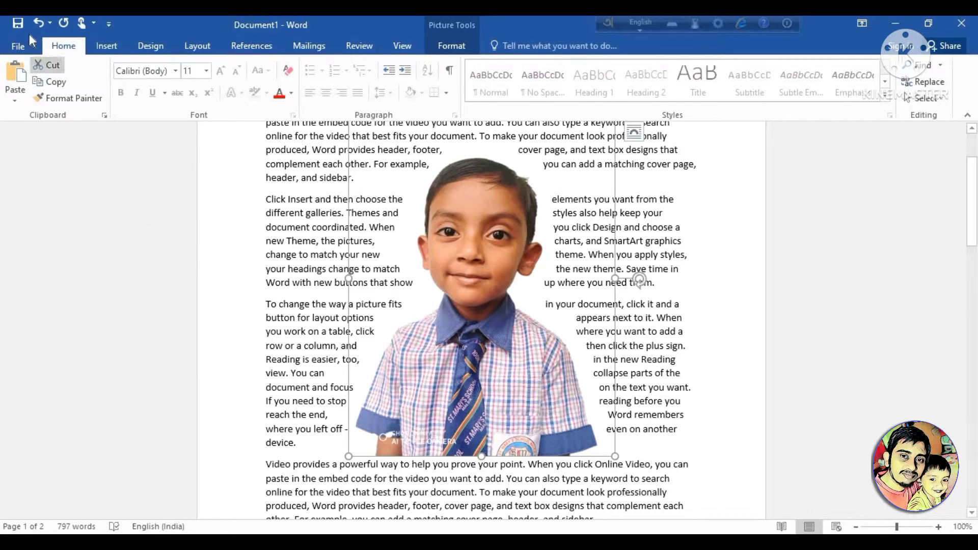
Create a new blank document and maximize its window
{"action": "left_click", "coordinate": [17, 47]}
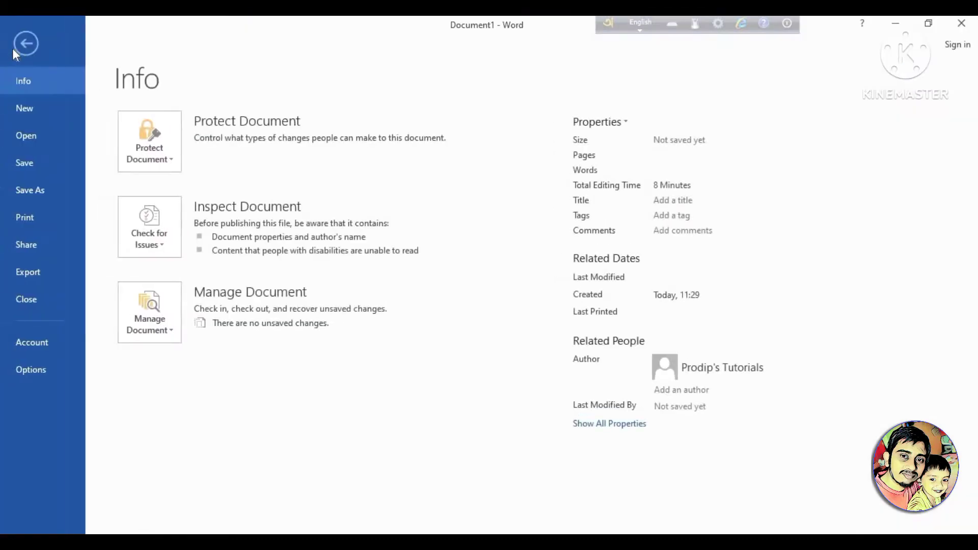
{"action": "left_click", "coordinate": [29, 108]}
{"action": "left_click", "coordinate": [179, 252]}
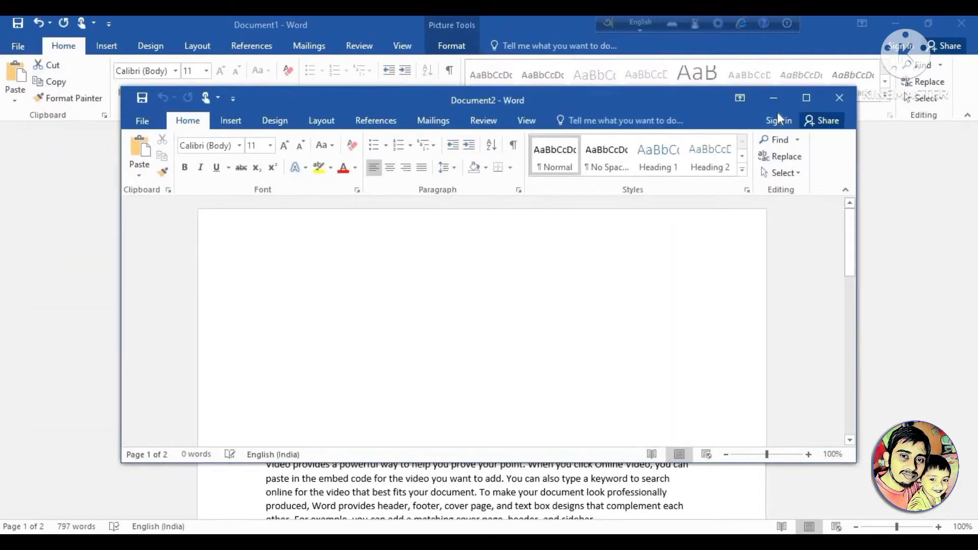
{"action": "left_click", "coordinate": [773, 98]}
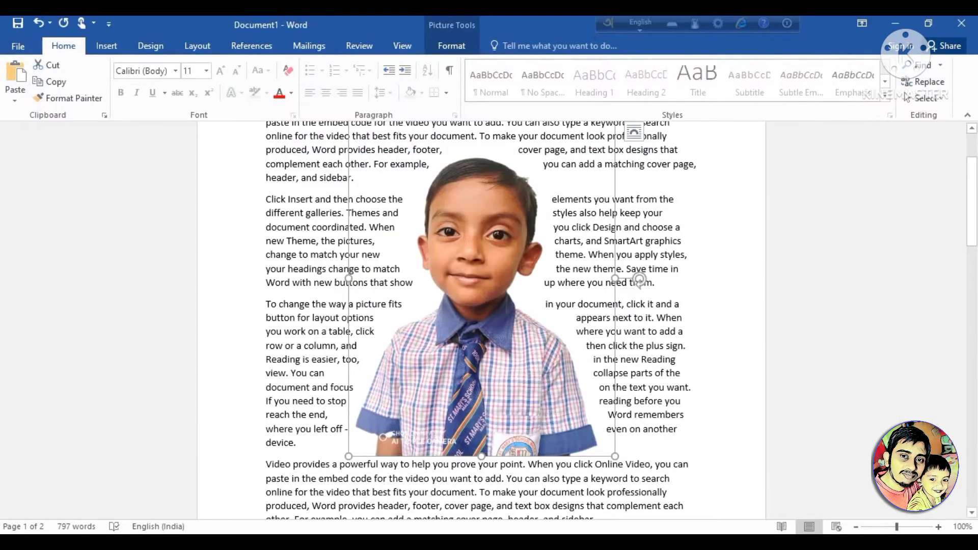
{"action": "mouse_move", "coordinate": [507, 542]}
{"action": "left_click", "coordinate": [559, 470]}
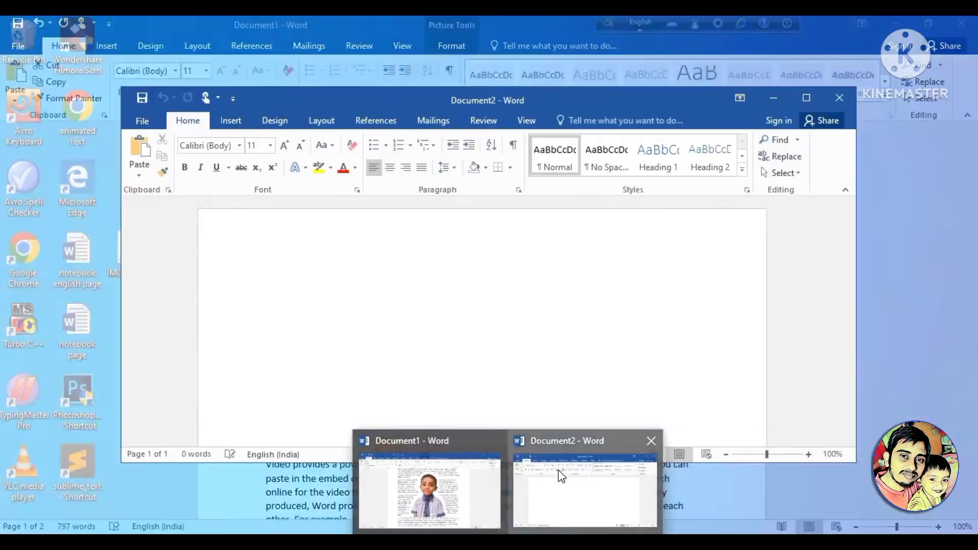
{"action": "left_click", "coordinate": [806, 98]}
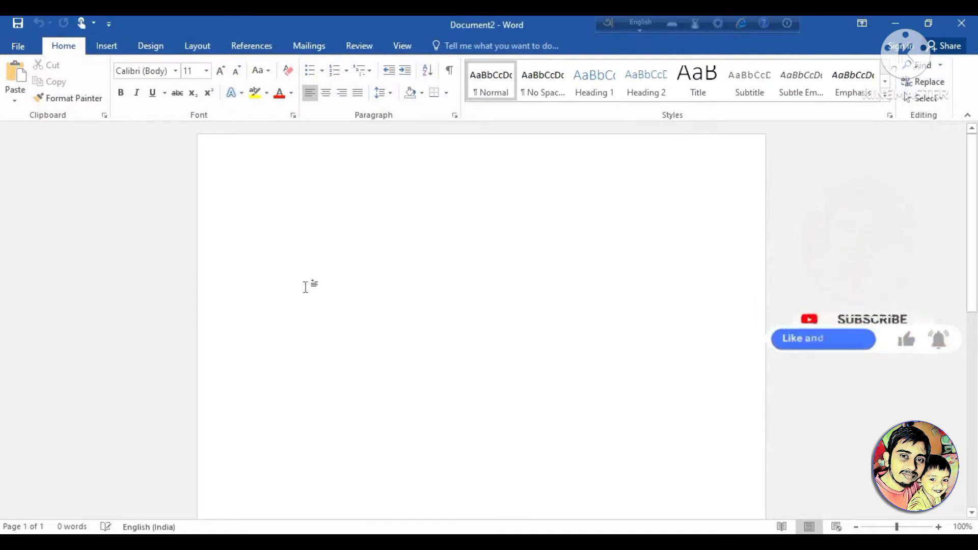
Insert the picture IMG_20210329_121756 from the Desktop and set its text wrapping to In Front of Text
{"action": "left_click", "coordinate": [114, 41]}
{"action": "left_click", "coordinate": [130, 88]}
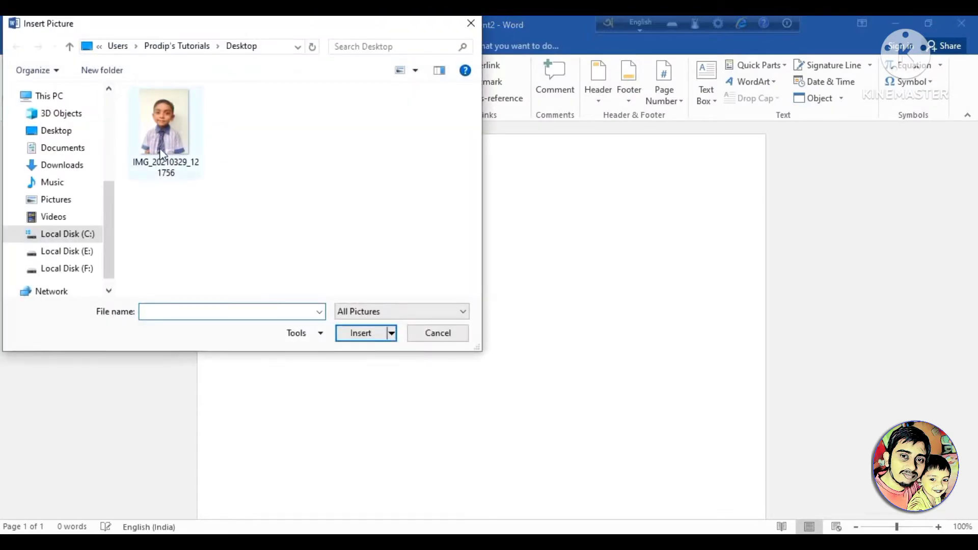
{"action": "left_click", "coordinate": [164, 137]}
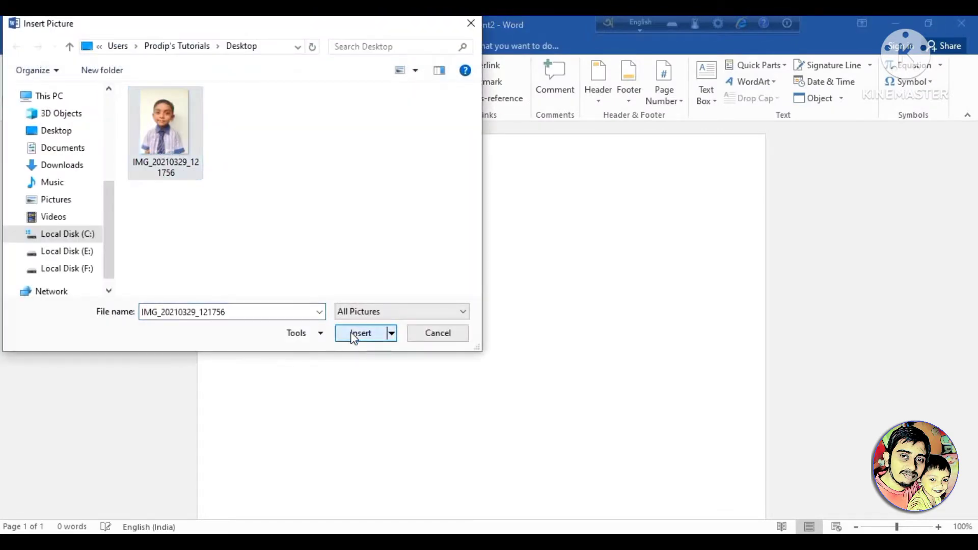
{"action": "left_click", "coordinate": [359, 333]}
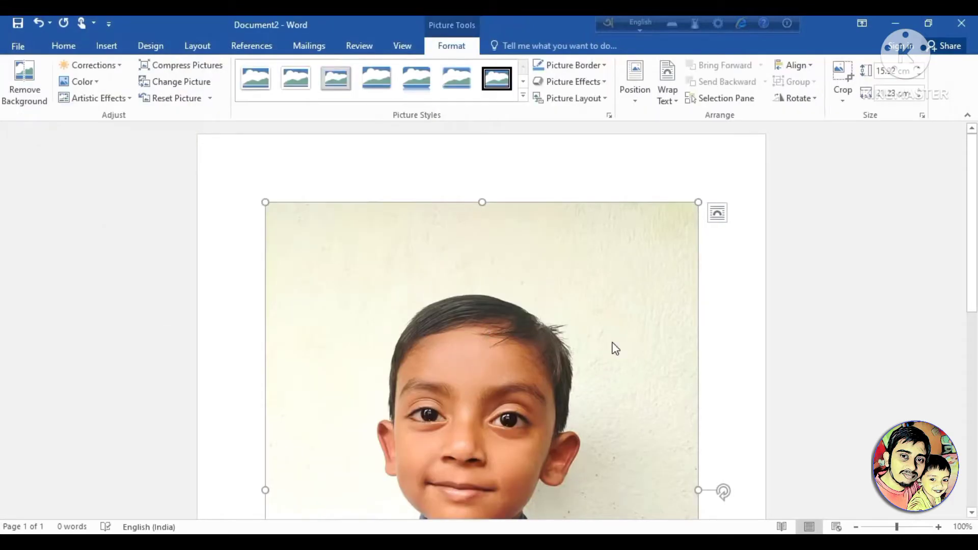
{"action": "left_click", "coordinate": [667, 96]}
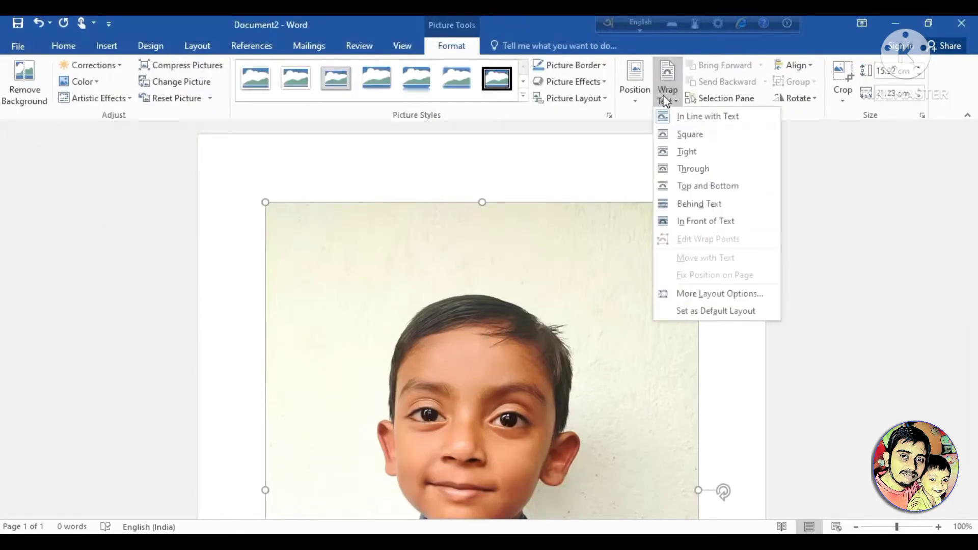
{"action": "left_click", "coordinate": [698, 223]}
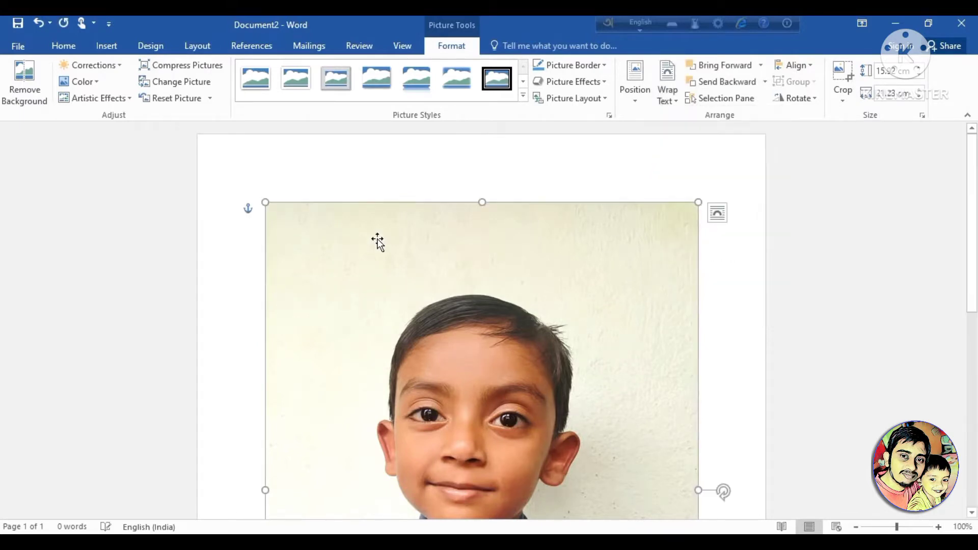
Shrink the photo to about 9.9 by 13.2 cm and place it against the left margin in the upper part of the page
{"action": "left_click_drag", "start_coordinate": [263, 200], "coordinate": [411, 396]}
{"action": "scroll", "coordinate": [498, 404], "scroll_direction": "down", "scroll_amount": 5}
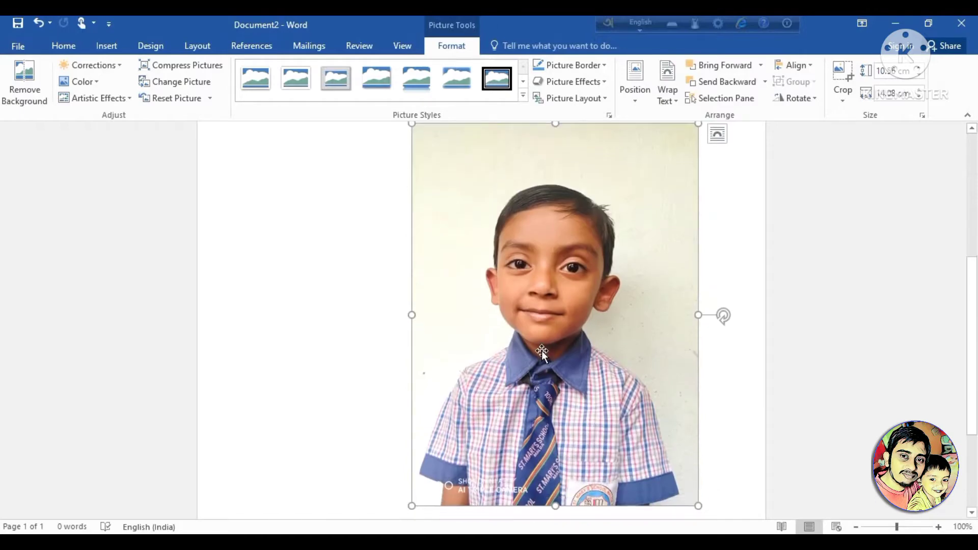
{"action": "left_click_drag", "start_coordinate": [449, 243], "coordinate": [303, 126]}
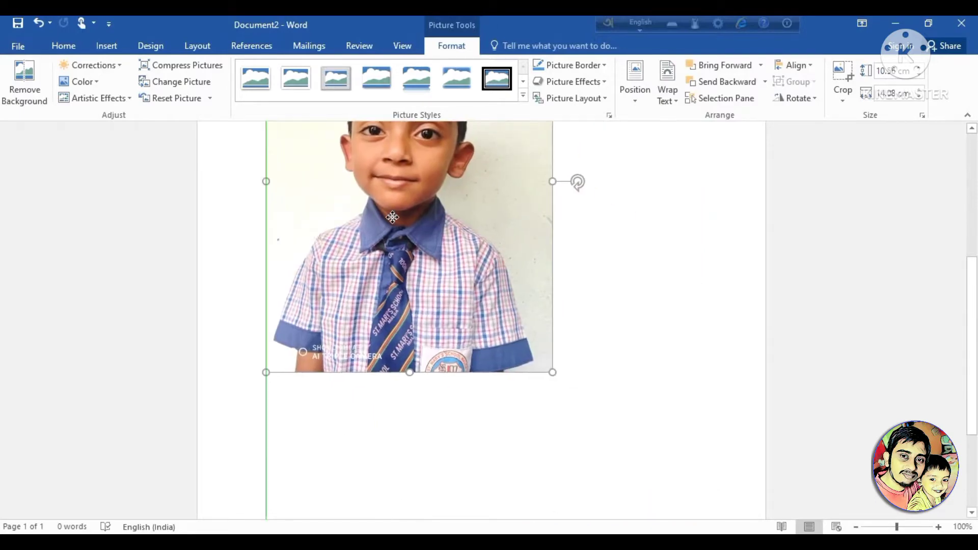
{"action": "scroll", "coordinate": [959, 243], "scroll_direction": "up", "scroll_amount": 3}
{"action": "scroll", "coordinate": [973, 263], "scroll_direction": "up", "scroll_amount": 3}
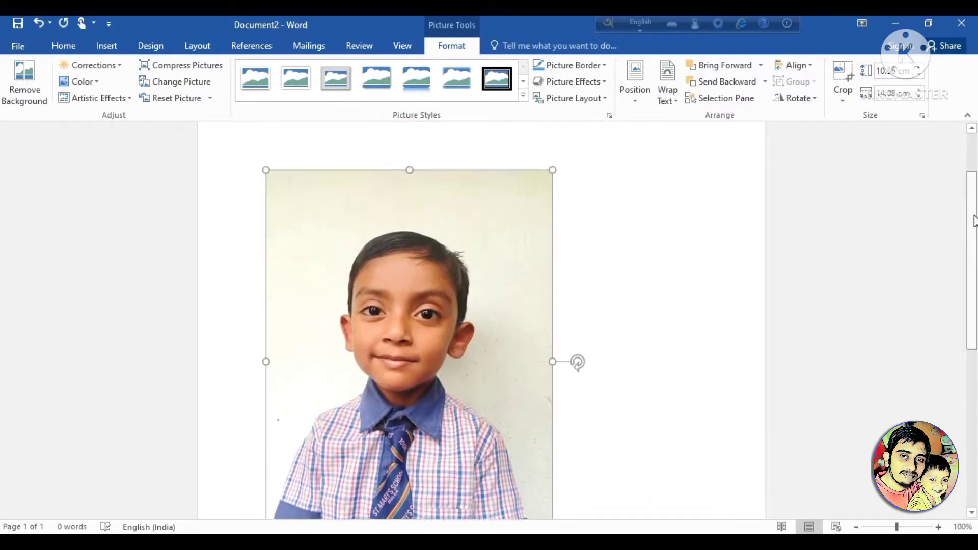
{"action": "left_click_drag", "start_coordinate": [474, 380], "coordinate": [479, 293]}
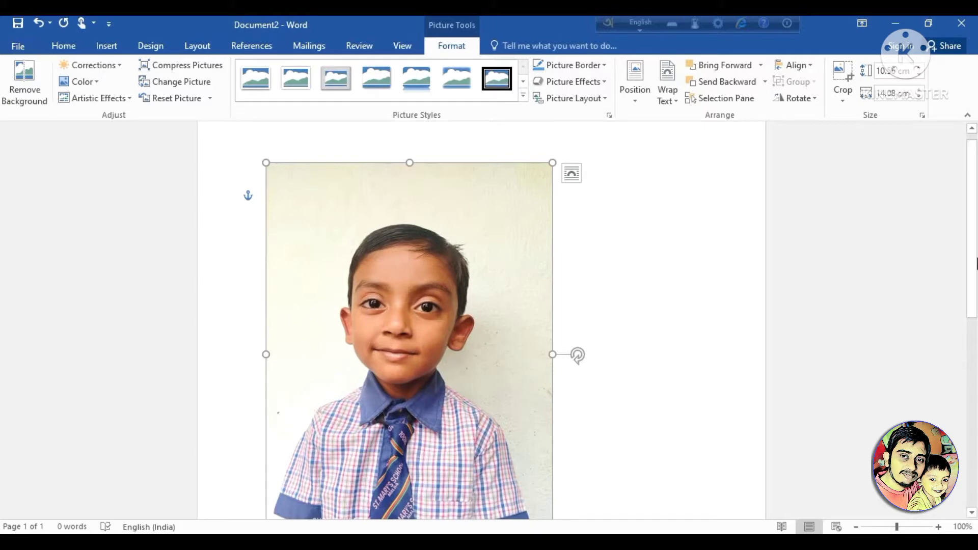
{"action": "scroll", "coordinate": [976, 264], "scroll_direction": "down", "scroll_amount": 1}
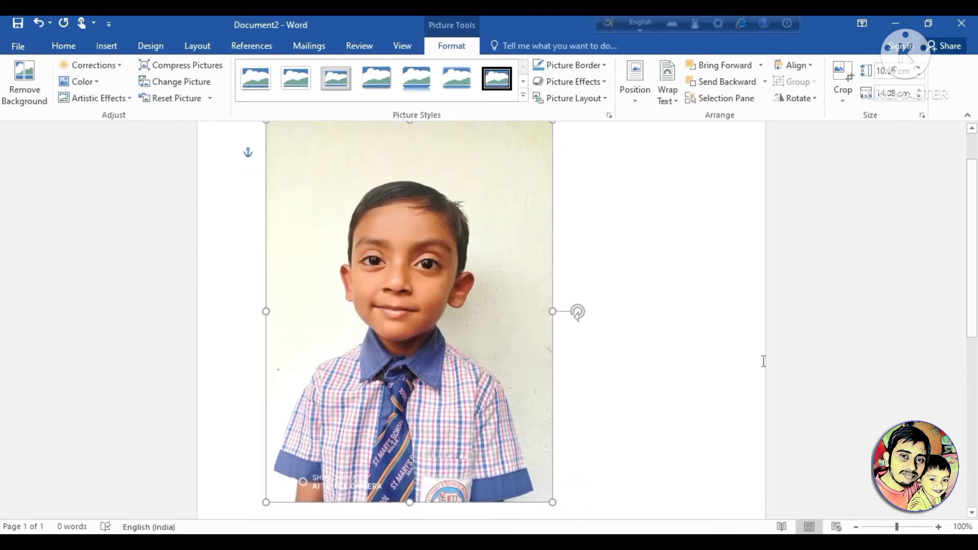
{"action": "left_click_drag", "start_coordinate": [552, 503], "coordinate": [533, 471]}
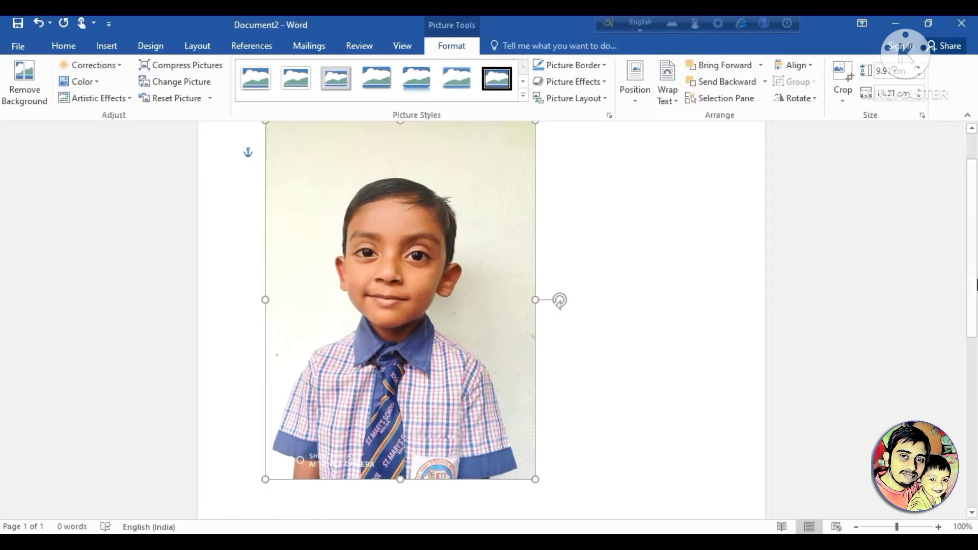
{"action": "scroll", "coordinate": [976, 284], "scroll_direction": "up", "scroll_amount": 1}
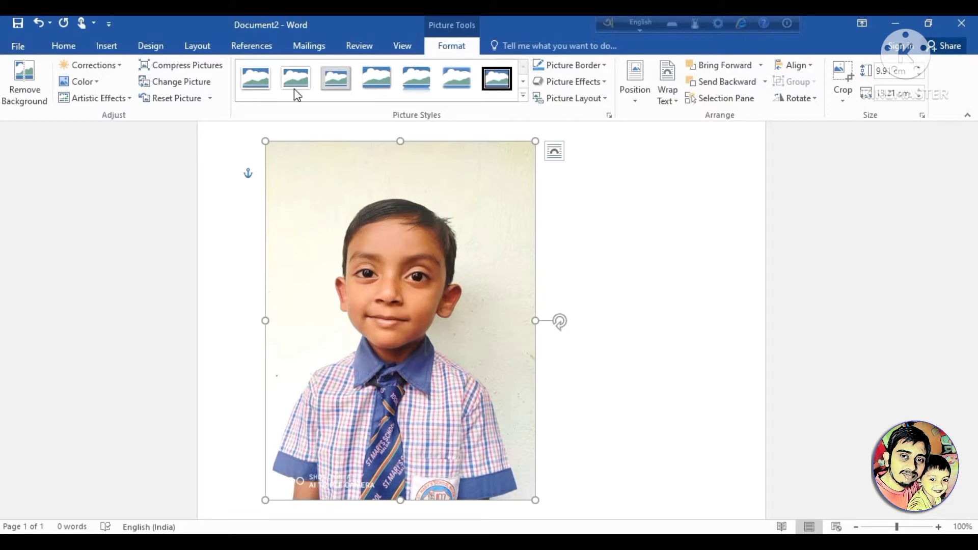
Start background removal on the photo and widen the selection frame downward and to both sides to cover the boy's body
{"action": "left_click", "coordinate": [19, 88]}
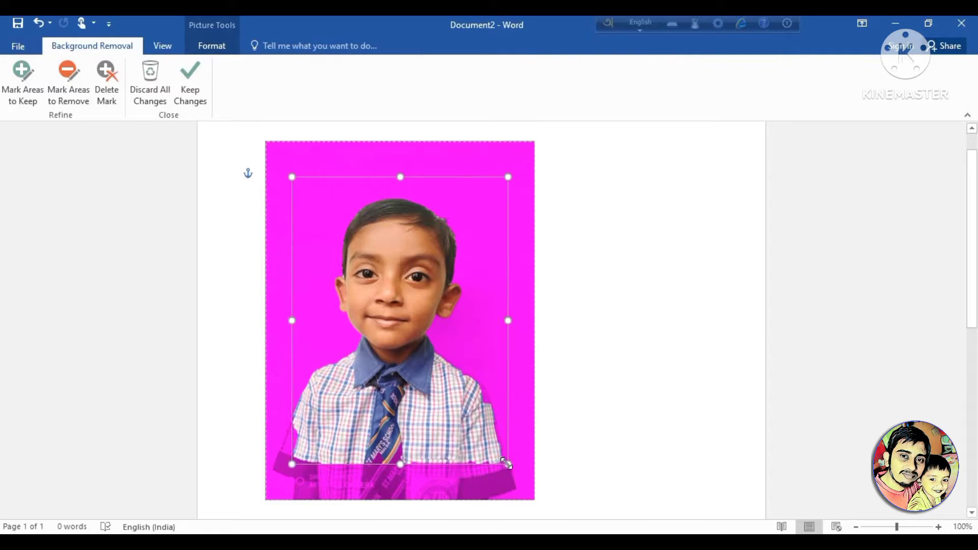
{"action": "left_click_drag", "start_coordinate": [508, 465], "coordinate": [520, 491]}
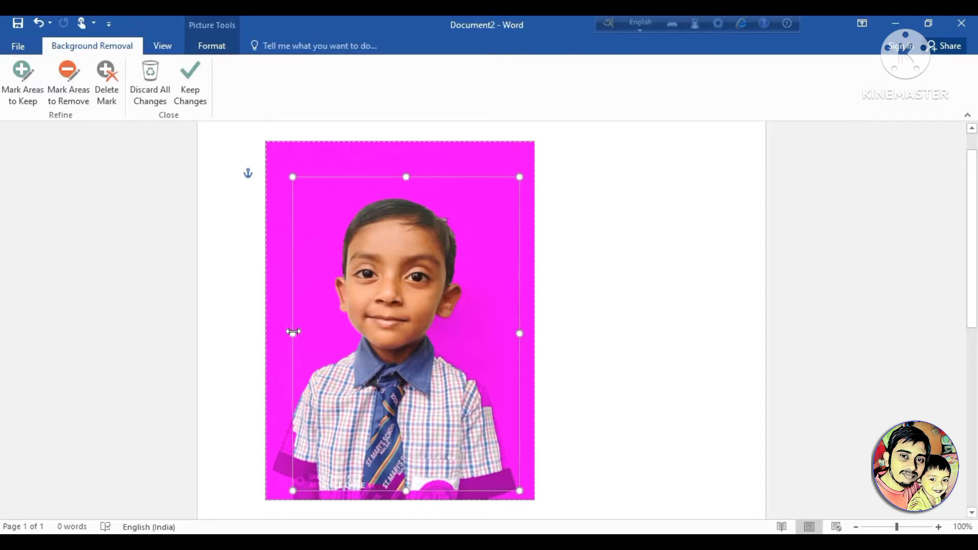
{"action": "left_click_drag", "start_coordinate": [293, 334], "coordinate": [282, 334]}
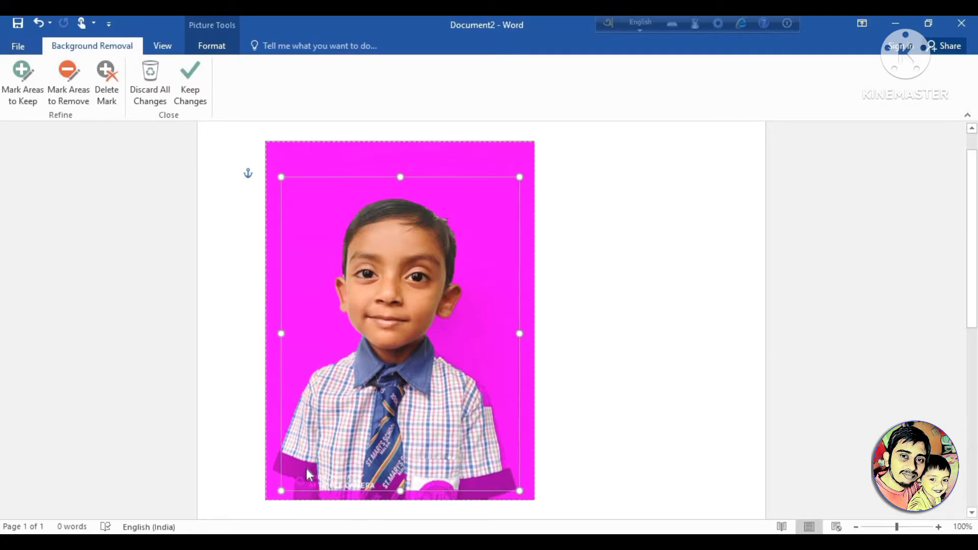
Mark the dark sleeve cuff, the shirt badge and the edge of the shoulder and sleeve as areas to keep
{"action": "left_click", "coordinate": [23, 90]}
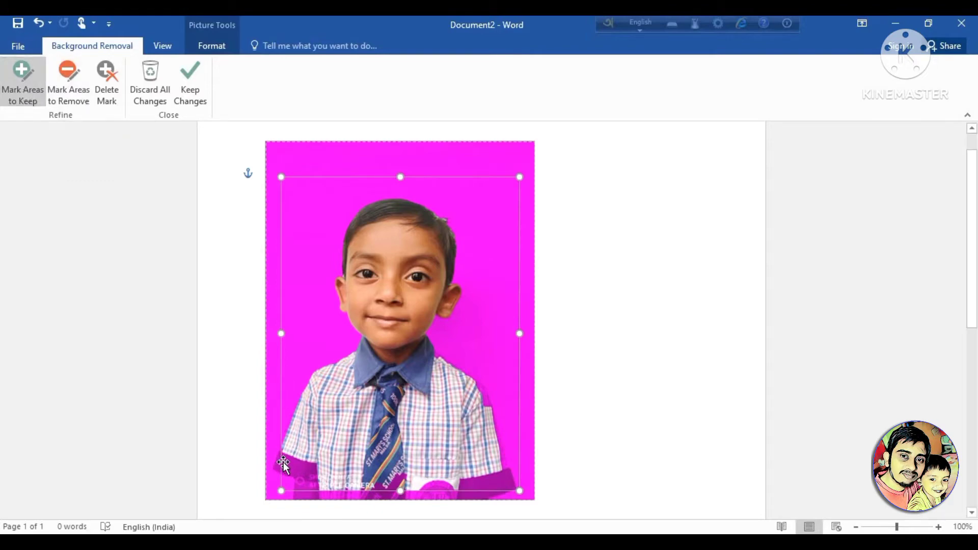
{"action": "left_click", "coordinate": [315, 484]}
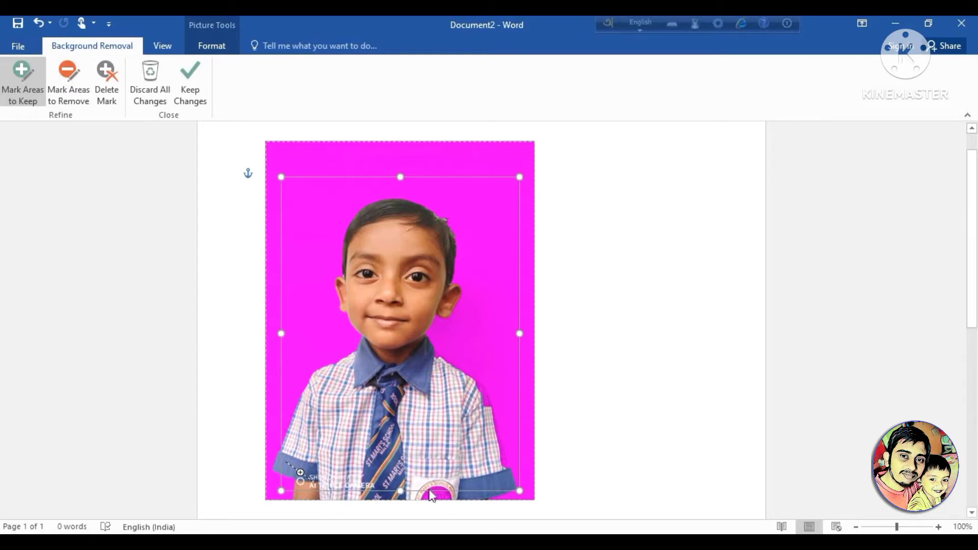
{"action": "left_click", "coordinate": [446, 489]}
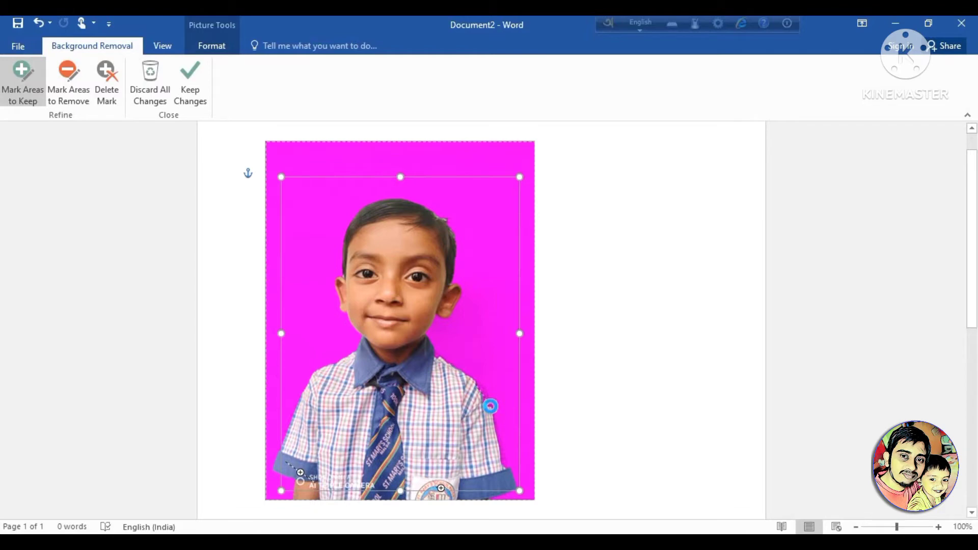
{"action": "left_click", "coordinate": [490, 406]}
{"action": "left_click_drag", "start_coordinate": [447, 362], "coordinate": [482, 394]}
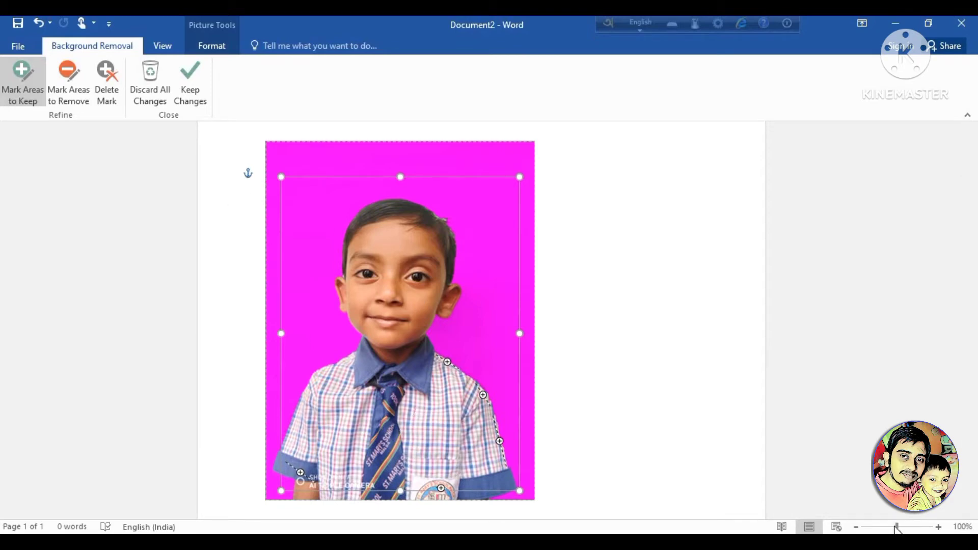
Apply the background removal and move the cut-out photo toward the horizontal centre of the page
{"action": "mouse_move", "coordinate": [893, 530]}
{"action": "left_mouse_down"}
{"action": "mouse_move", "coordinate": [901, 531]}
{"action": "mouse_move", "coordinate": [889, 531]}
{"action": "left_mouse_up"}
{"action": "left_click", "coordinate": [914, 531]}
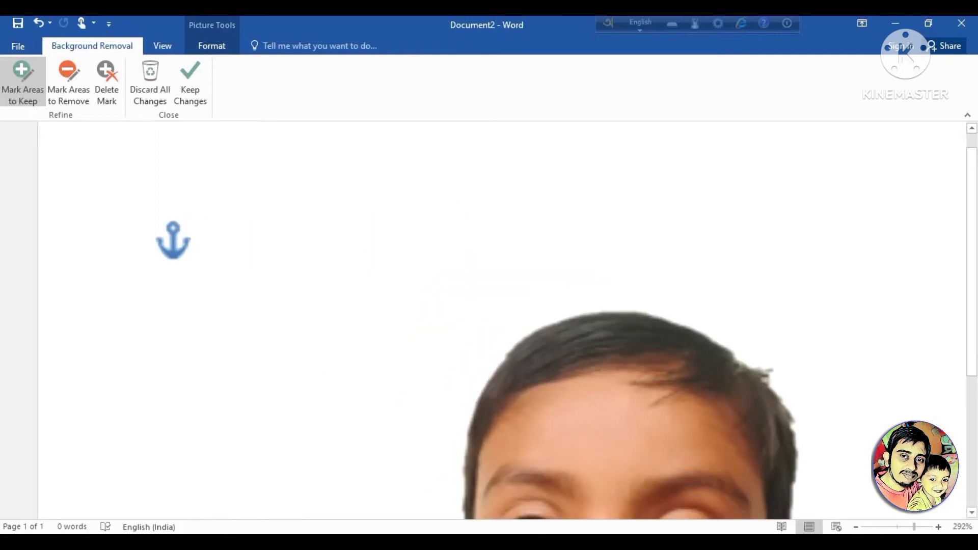
{"action": "left_click_drag", "start_coordinate": [914, 530], "coordinate": [897, 530]}
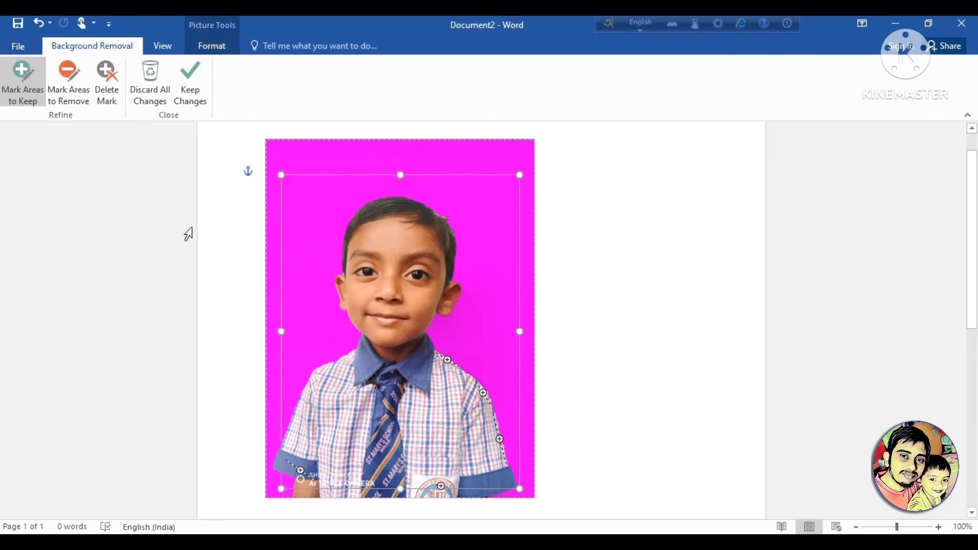
{"action": "left_click", "coordinate": [187, 83]}
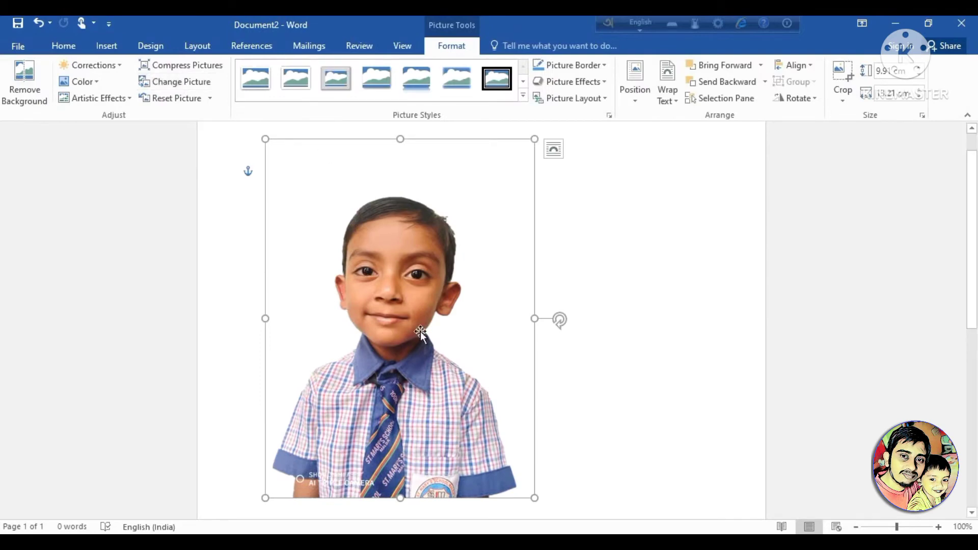
{"action": "left_click_drag", "start_coordinate": [402, 289], "coordinate": [467, 294]}
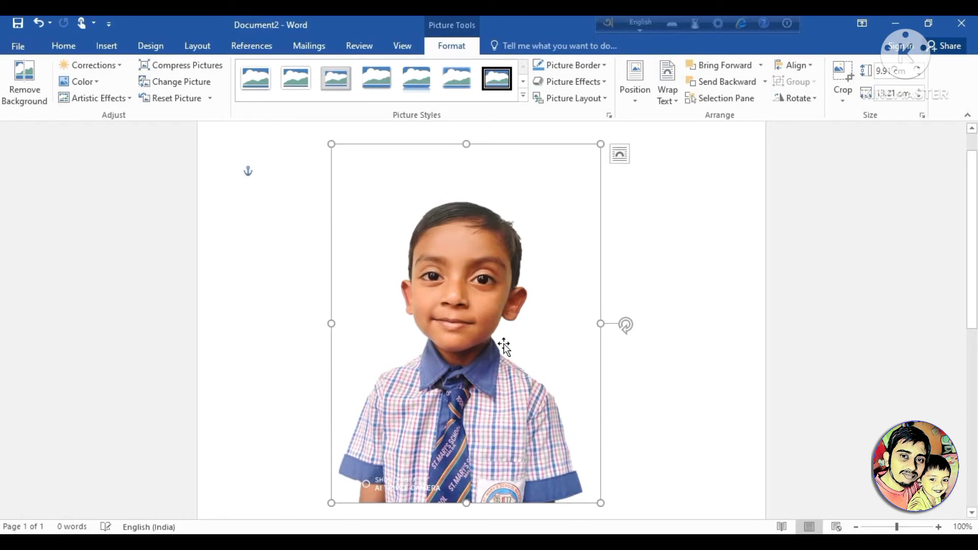
{"action": "left_click_drag", "start_coordinate": [975, 286], "coordinate": [975, 268]}
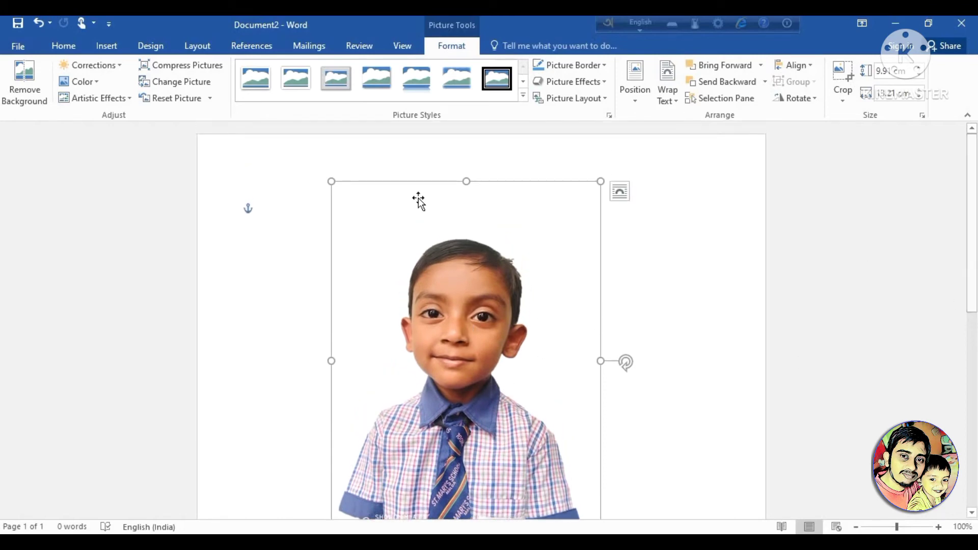
Generate sample text at the start of the document with =rand(5,5)
{"action": "left_click", "coordinate": [283, 238]}
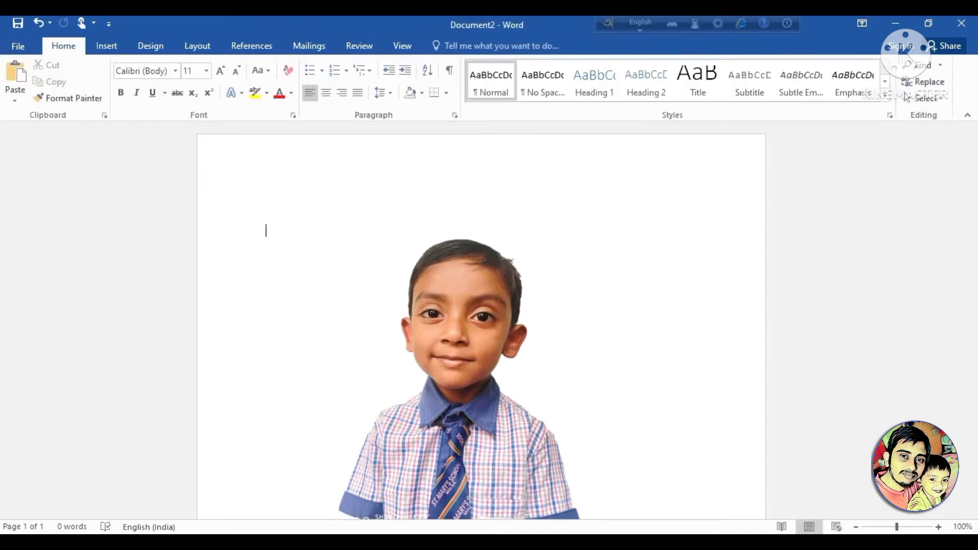
{"action": "type", "text": "=rand(5,5)"}
{"action": "key", "text": "Return"}
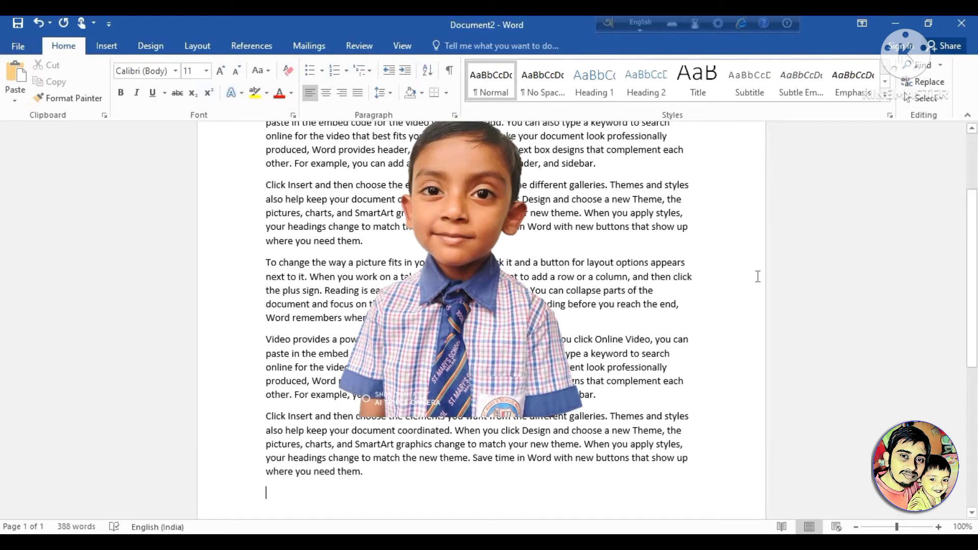
Set the cut-out photo's text wrapping to Through so the sample text follows the boy's outline
{"action": "left_click", "coordinate": [449, 312]}
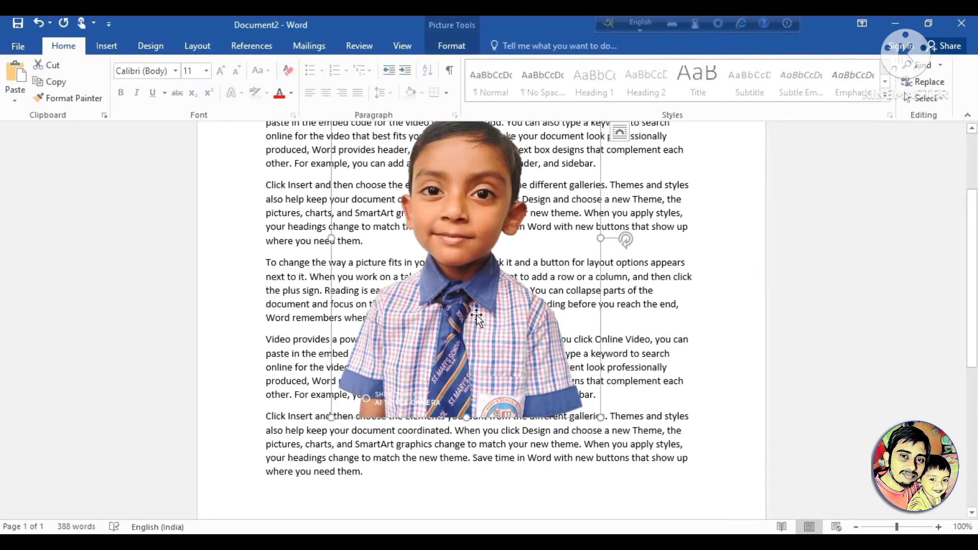
{"action": "left_click", "coordinate": [451, 46]}
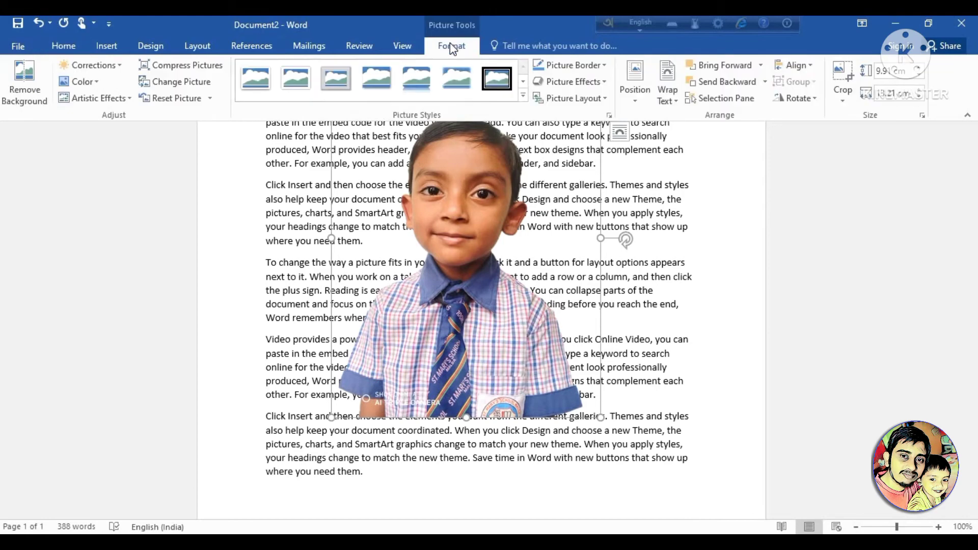
{"action": "left_click", "coordinate": [667, 93]}
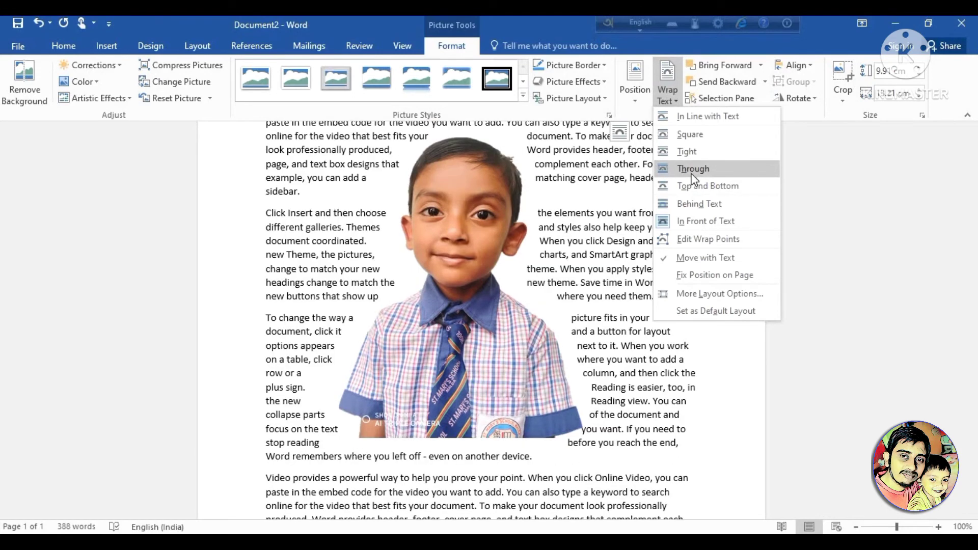
{"action": "left_click", "coordinate": [693, 176]}
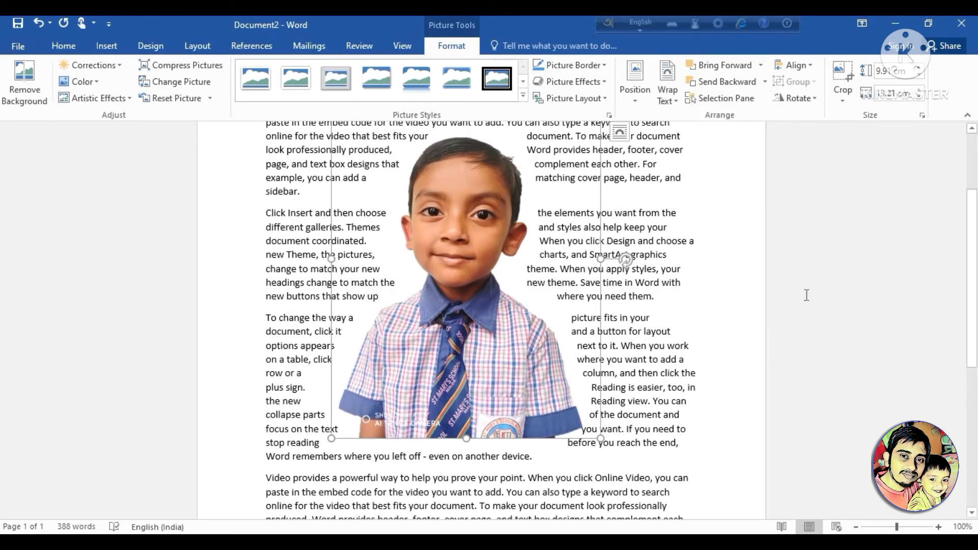
Shrink the cut-out photo slightly in proportion and reposition it near the horizontal centre of the text, below the first lines
{"action": "scroll", "coordinate": [611, 305], "scroll_direction": "up", "scroll_amount": 1}
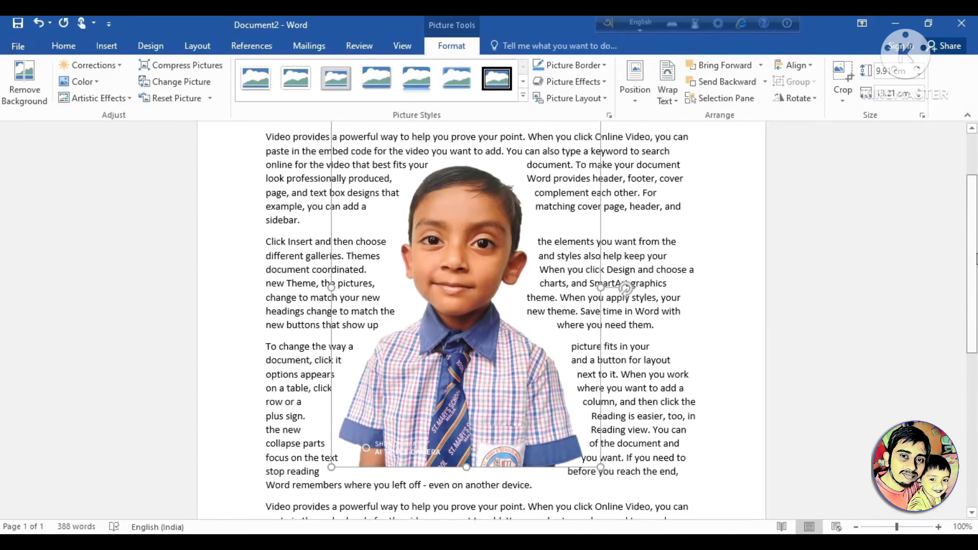
{"action": "mouse_move", "coordinate": [458, 356]}
{"action": "left_mouse_down"}
{"action": "mouse_move", "coordinate": [576, 352]}
{"action": "mouse_move", "coordinate": [430, 348]}
{"action": "mouse_move", "coordinate": [457, 348]}
{"action": "left_mouse_up"}
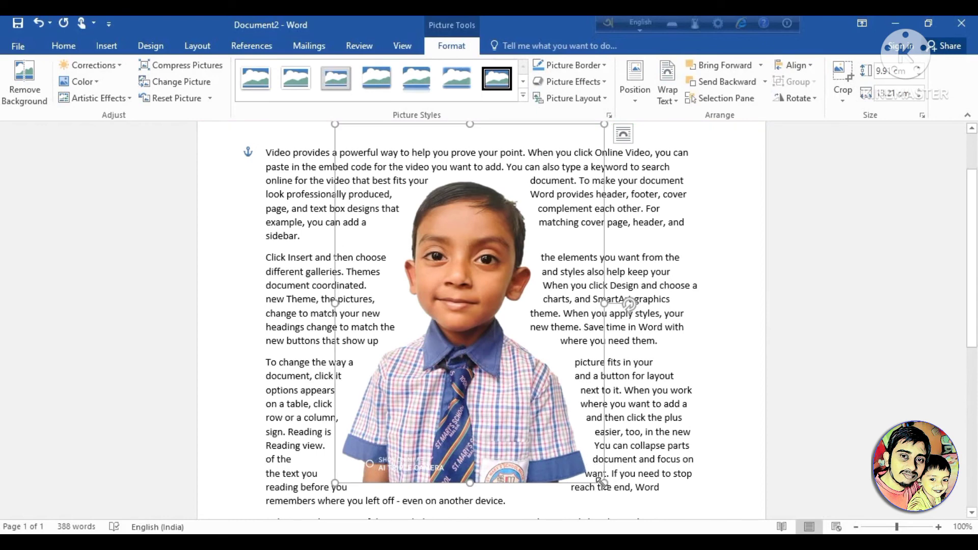
{"action": "left_click_drag", "start_coordinate": [601, 469], "coordinate": [587, 438]}
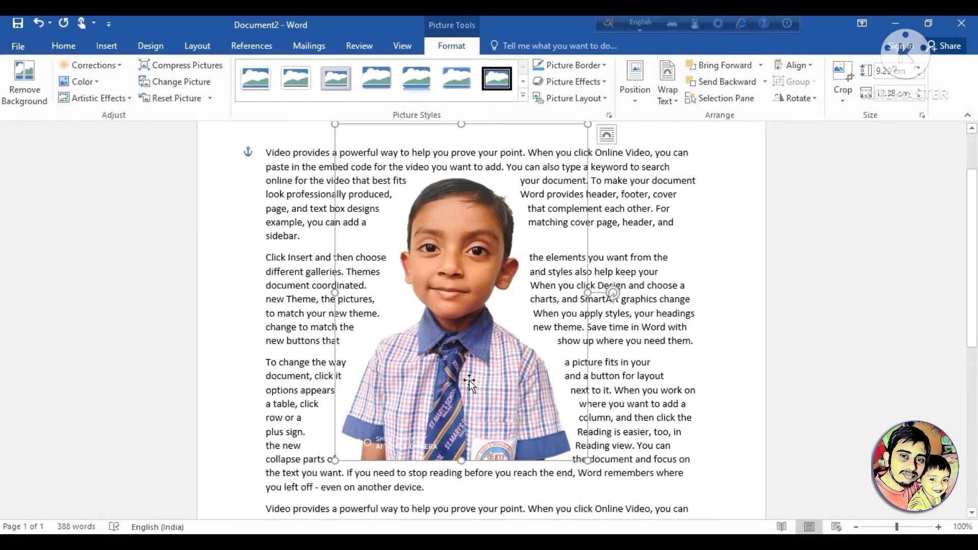
{"action": "left_click_drag", "start_coordinate": [392, 396], "coordinate": [502, 408]}
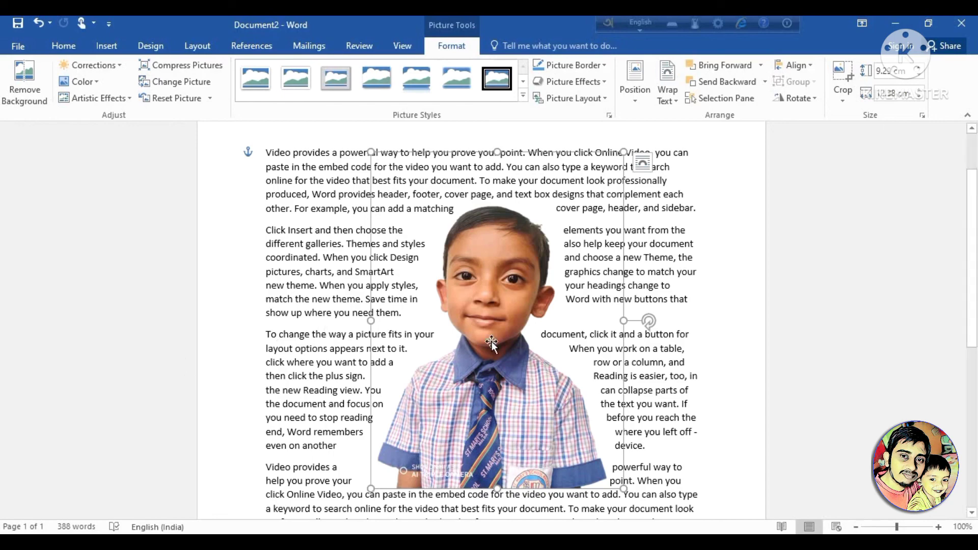
{"action": "left_click_drag", "start_coordinate": [492, 344], "coordinate": [450, 326]}
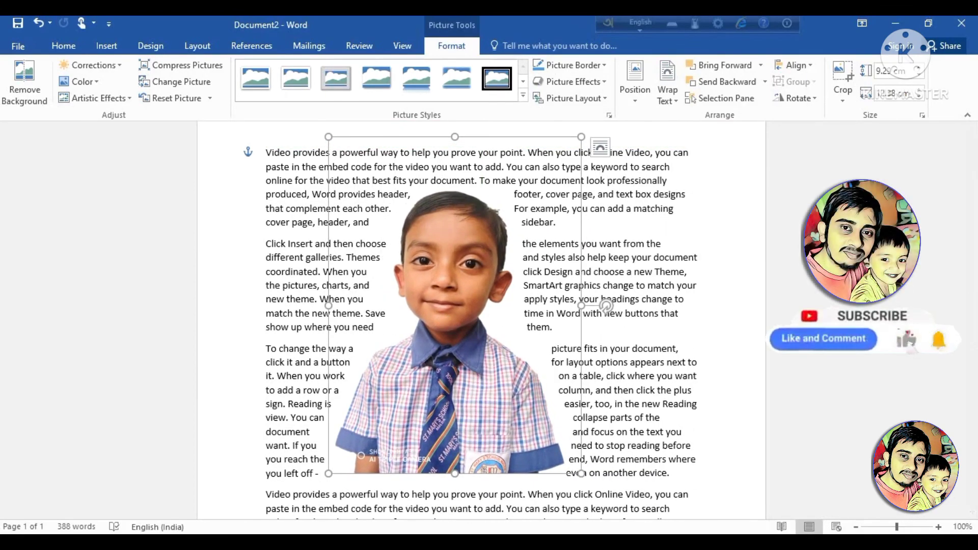
{"action": "left_click", "coordinate": [786, 543]}
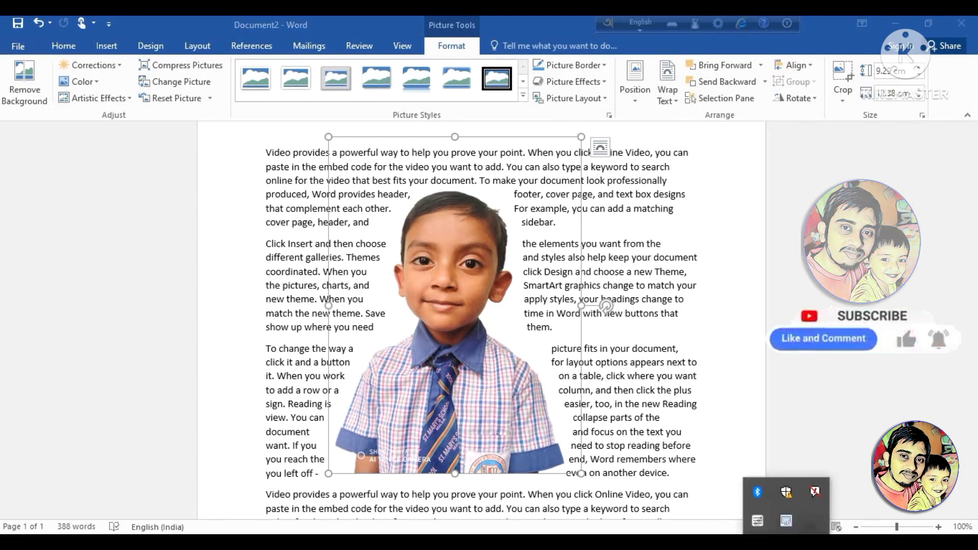